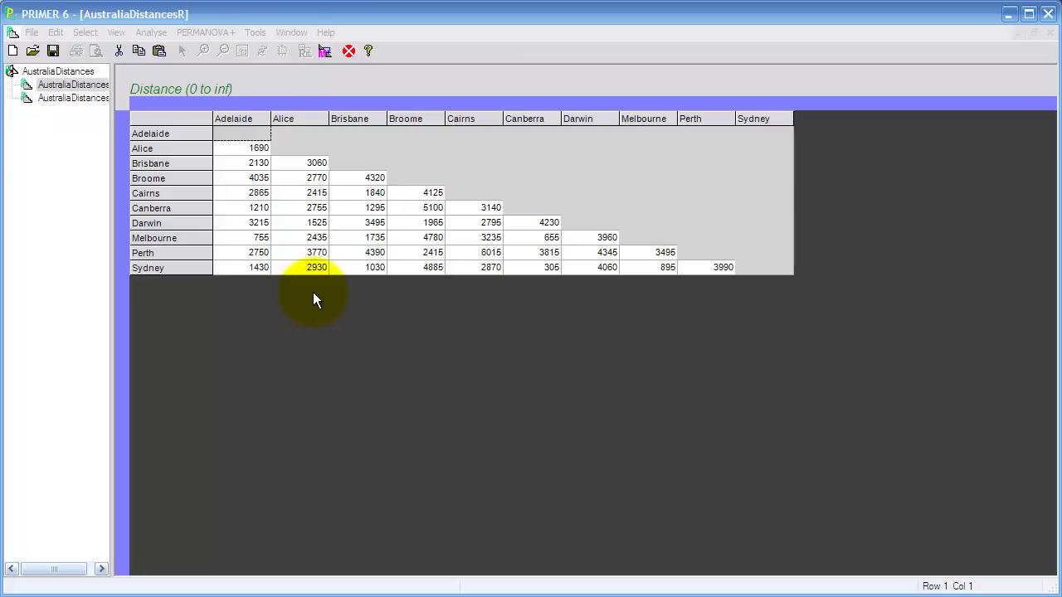
Check the Canberra–Sydney and Adelaide–Broome road distances and view the driving and air distance source pages in the browser
left_click(551, 270)
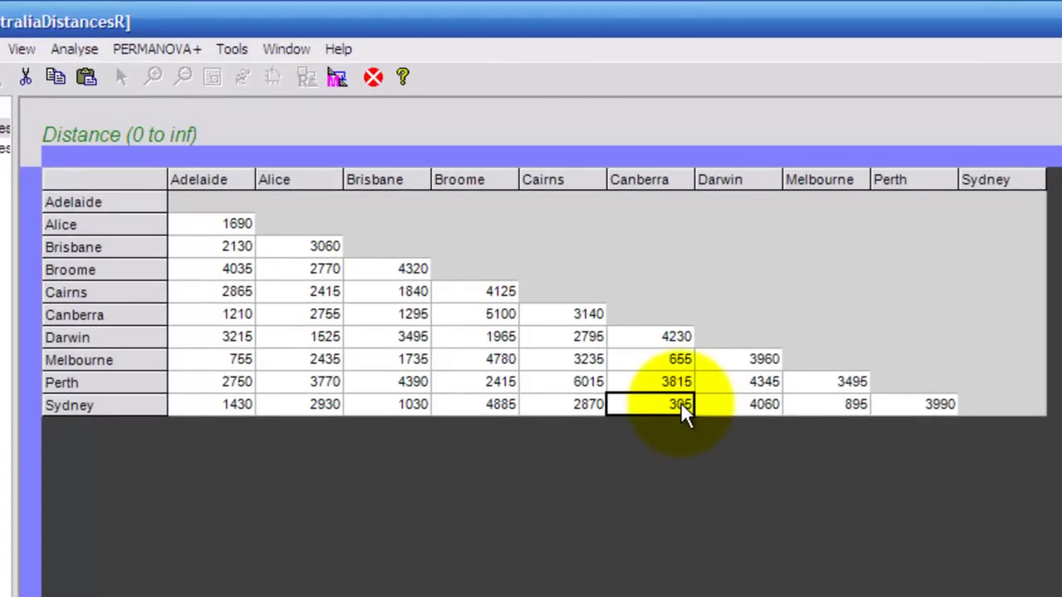
left_click(224, 269)
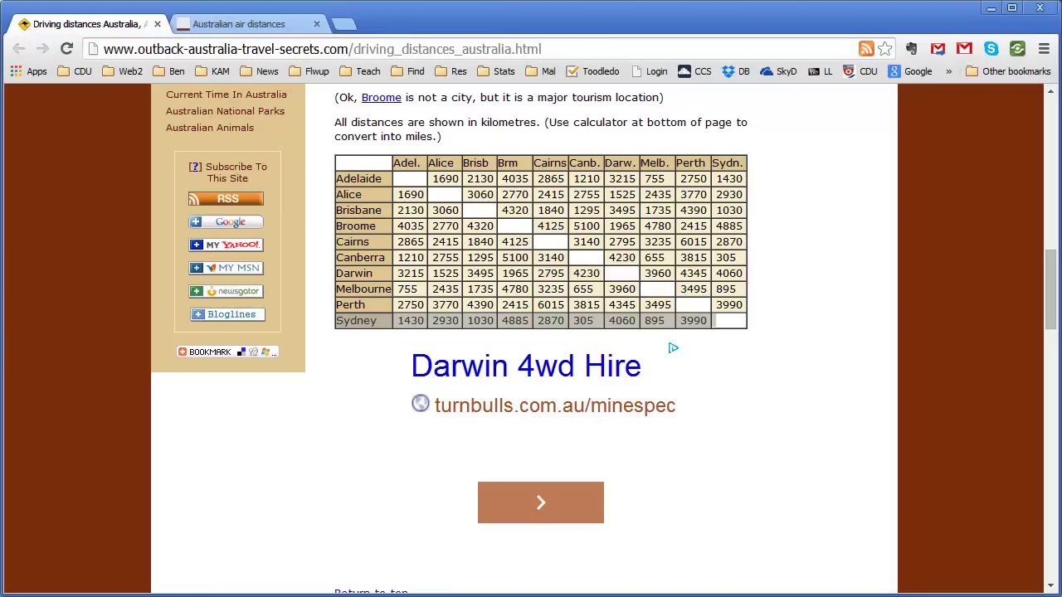
left_click_drag(337, 321, 440, 573)
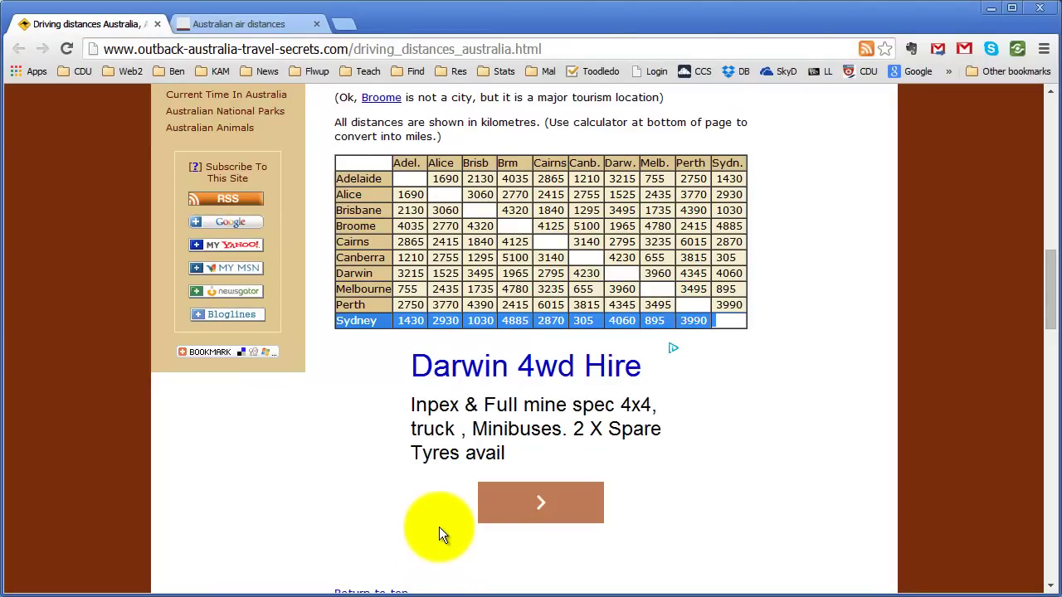
left_click(253, 24)
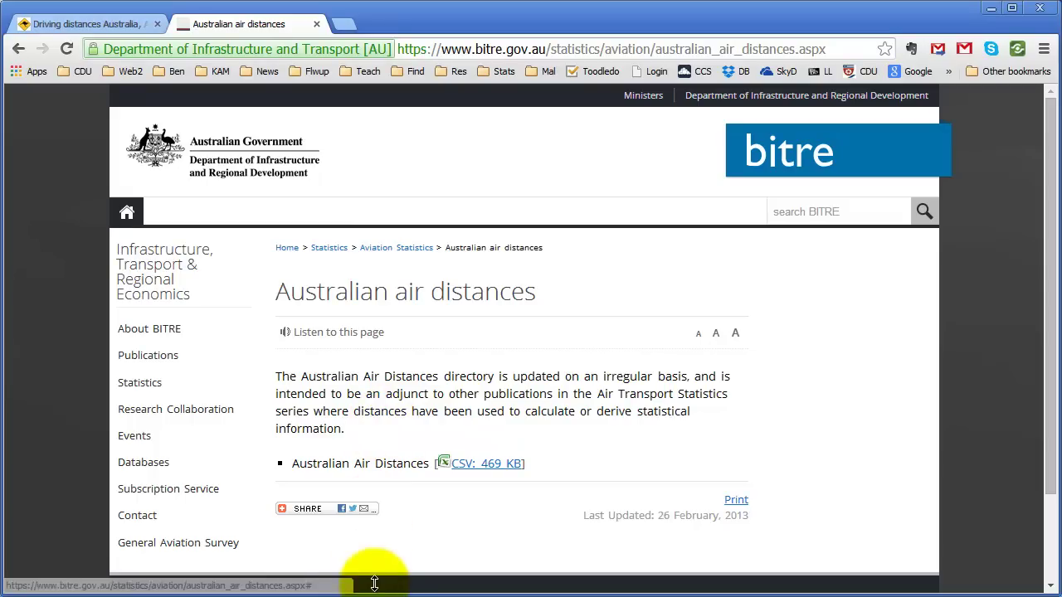
key("alt+Tab")
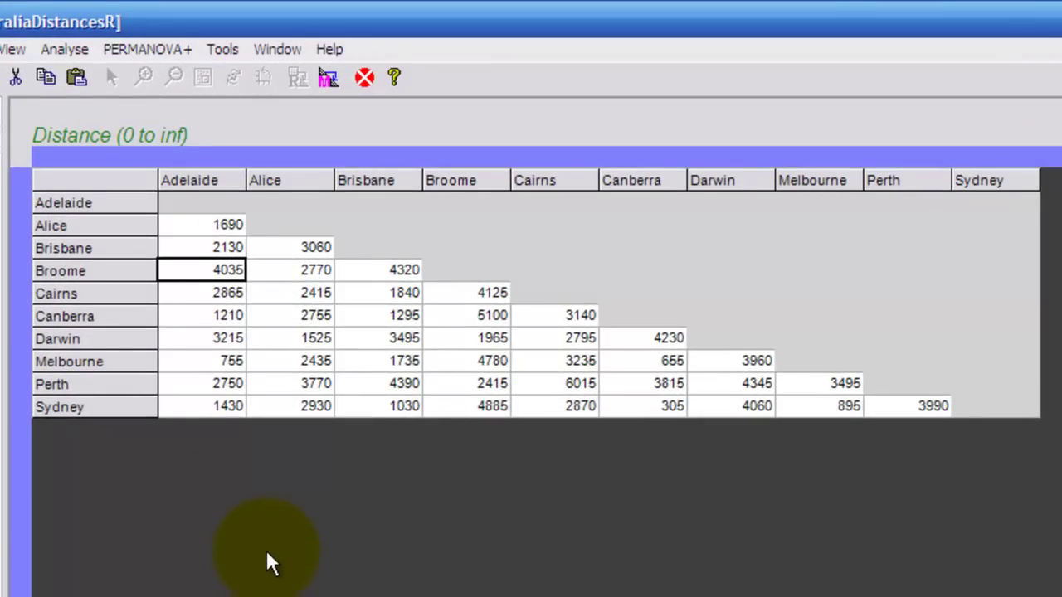
Compare the Canberra–Sydney, Adelaide–Melbourne and Melbourne–Sydney distances in the road distance matrix
left_click(70, 52)
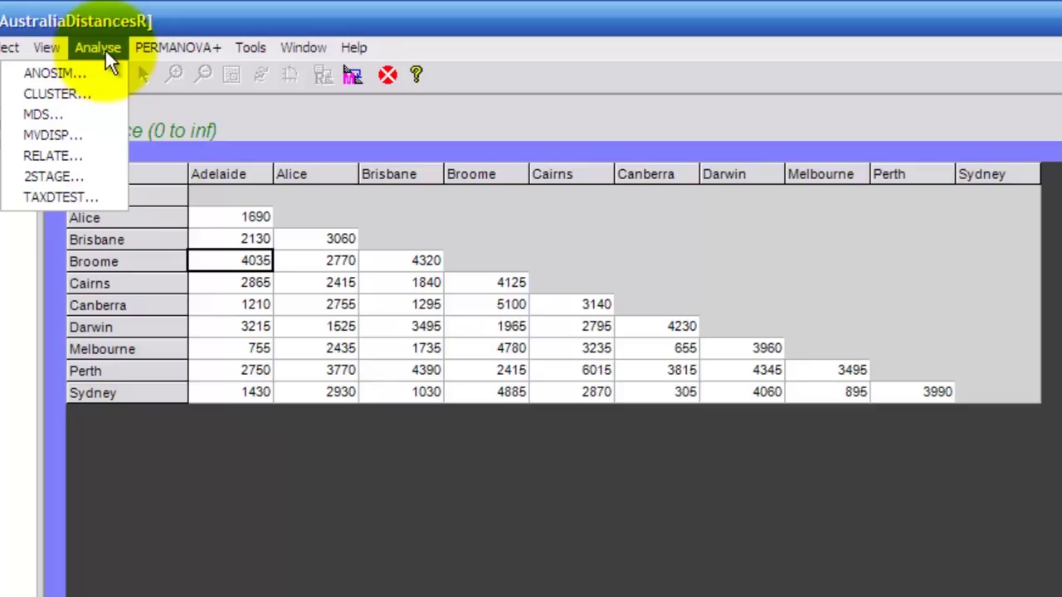
left_click(647, 400)
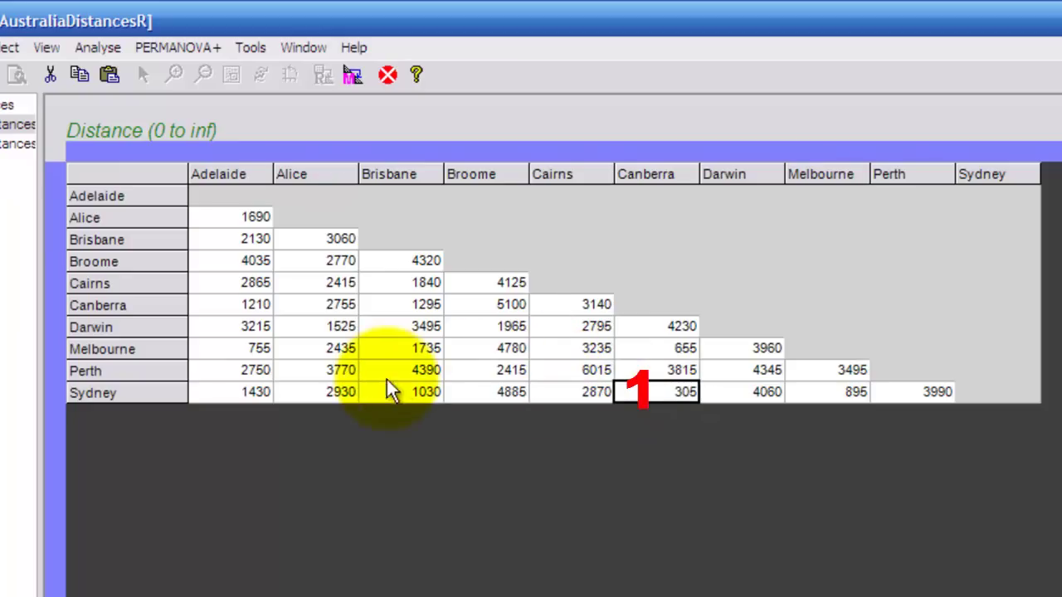
left_click(240, 346)
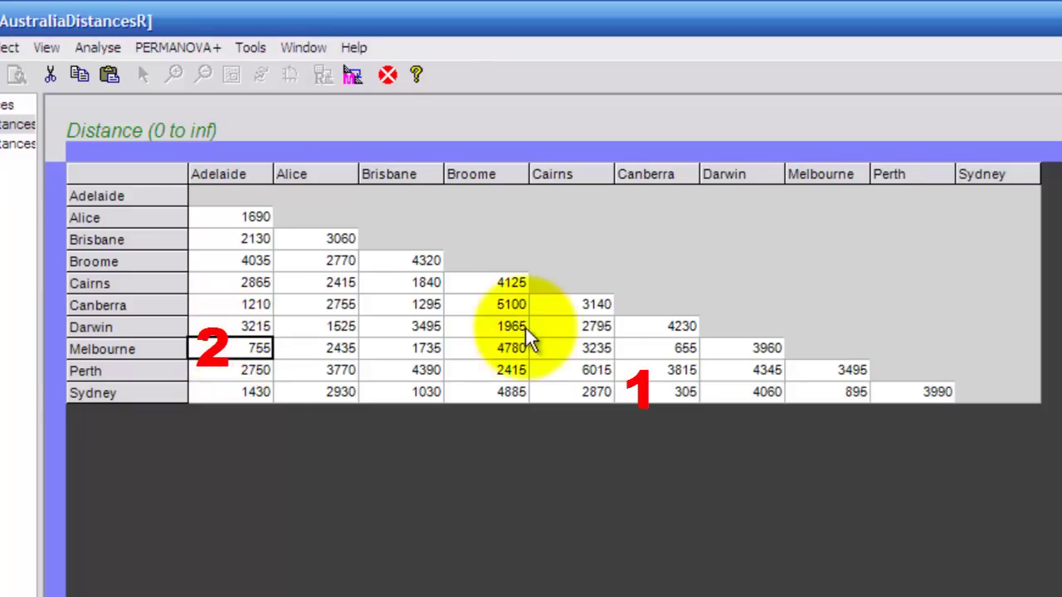
left_click(817, 391)
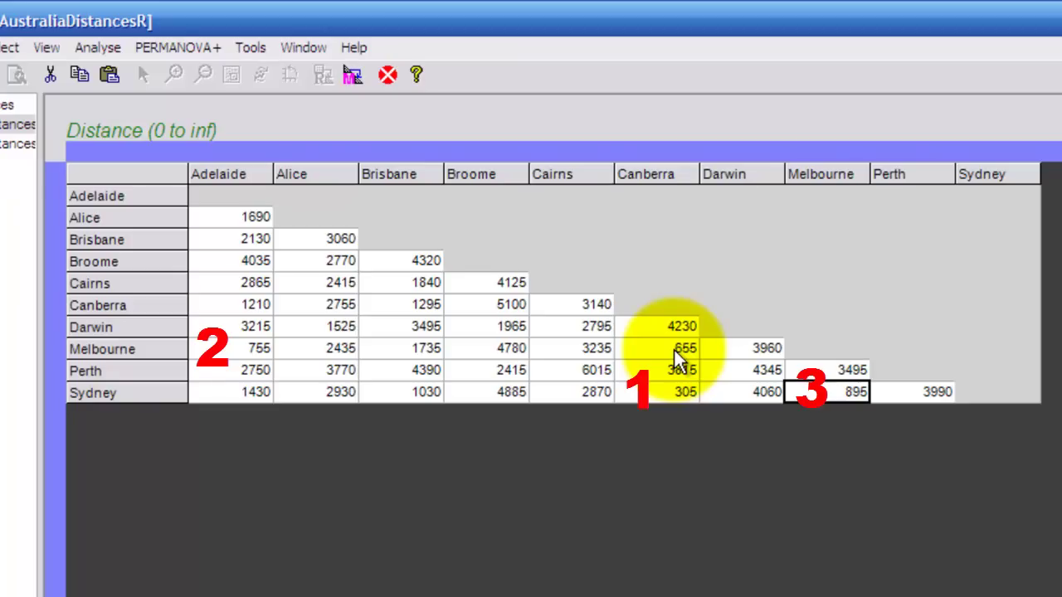
left_click(665, 392)
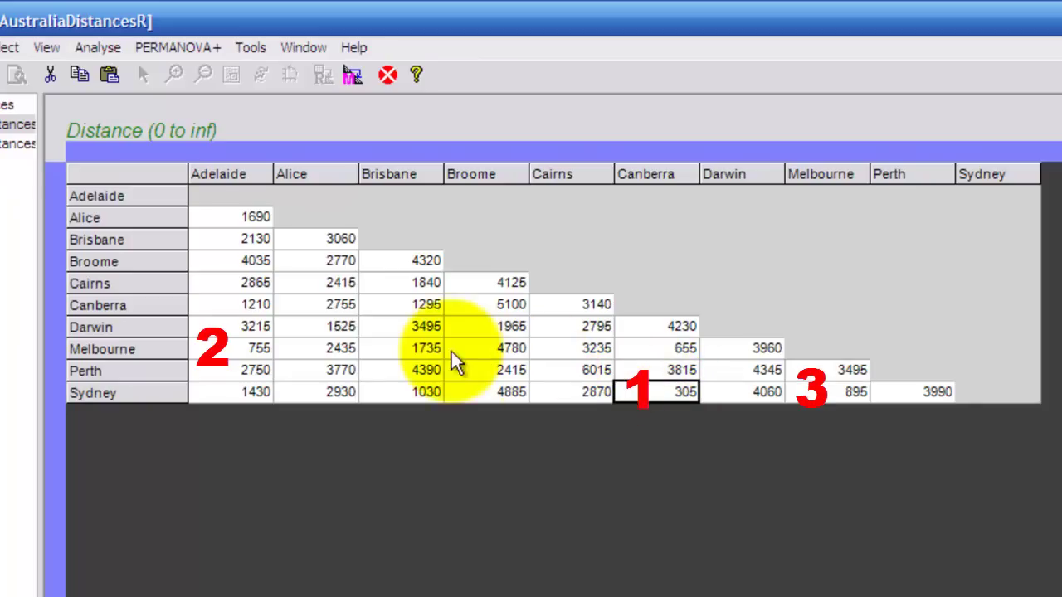
left_click(241, 349)
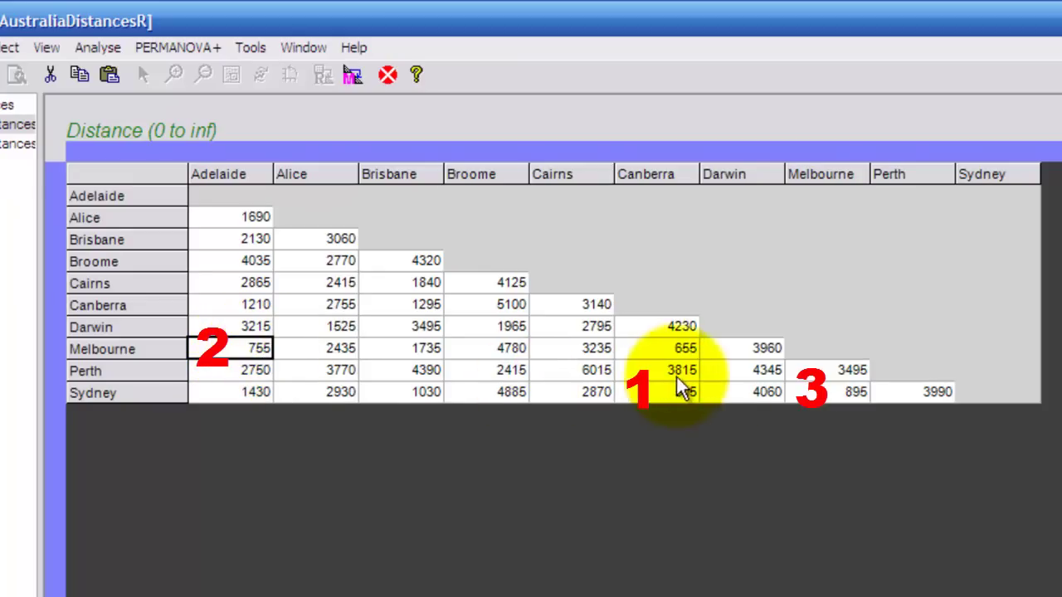
left_click(826, 407)
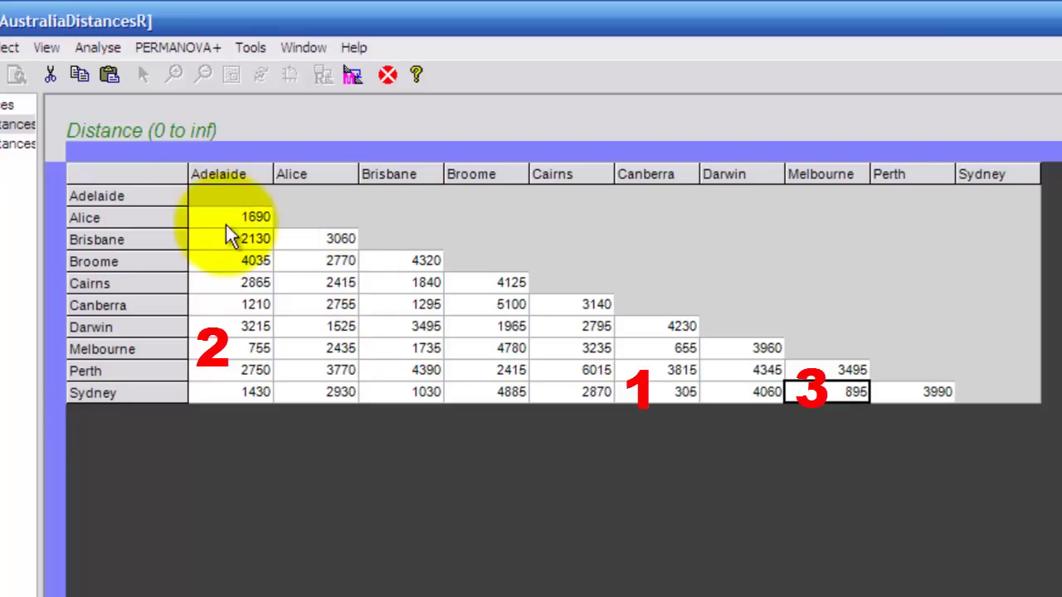
Run MDS on the road distance matrix with 25 restarts, minimum stress 0.01, Kruskal fit scheme 1 and a configuration plot
left_click(91, 48)
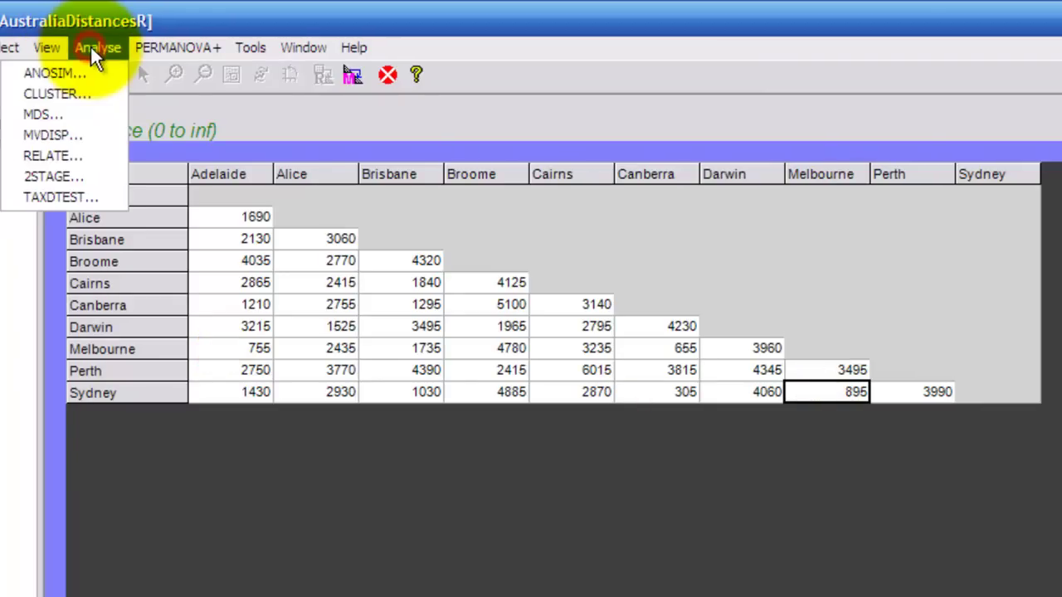
left_click(69, 115)
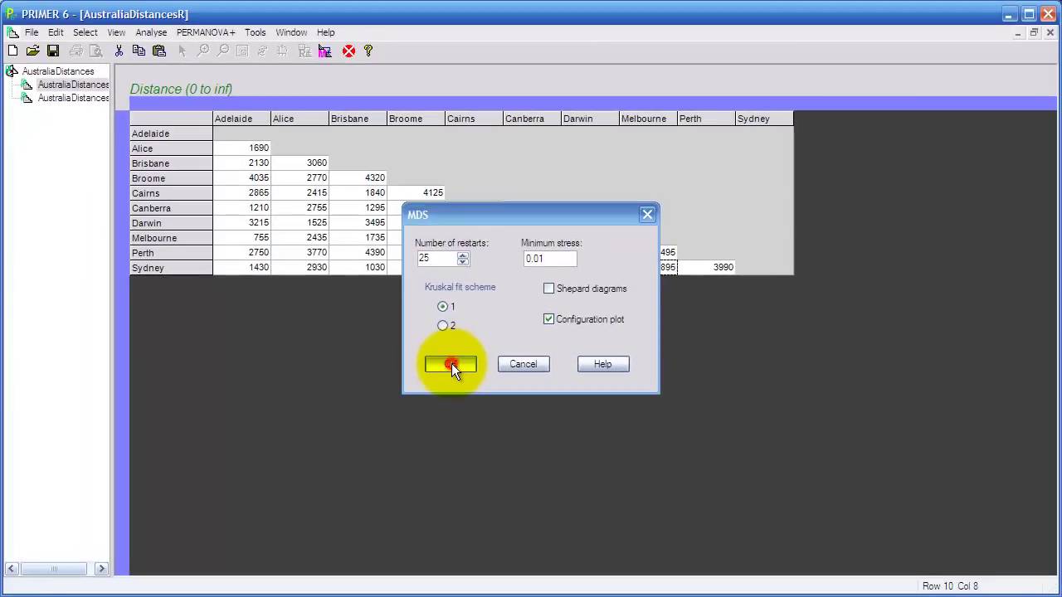
left_click(483, 428)
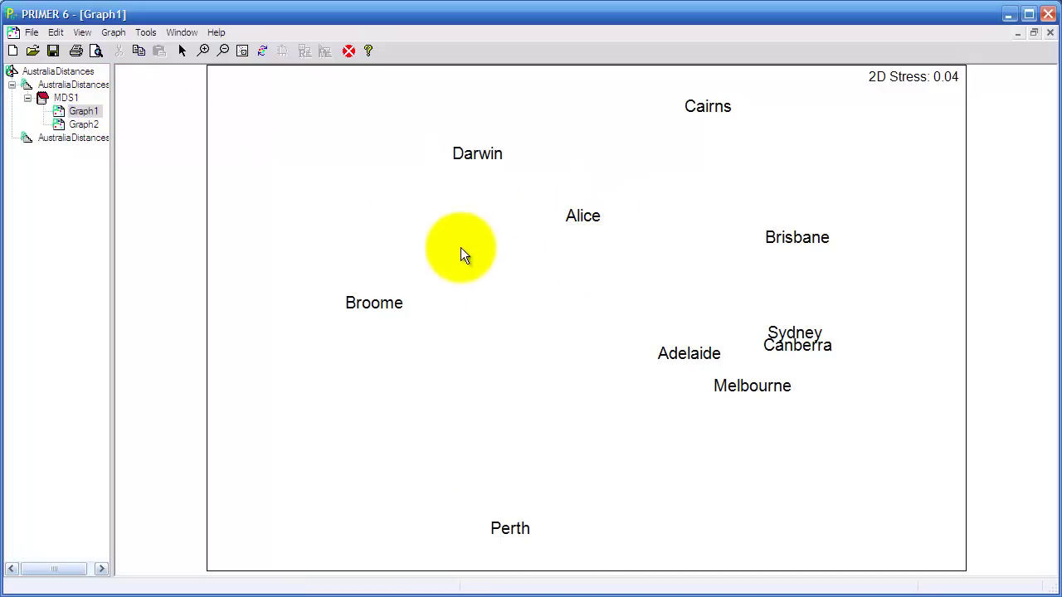
Review the MDS1 configurations and stress values per restart, and return to the 2D plot Graph1
double_click(70, 100)
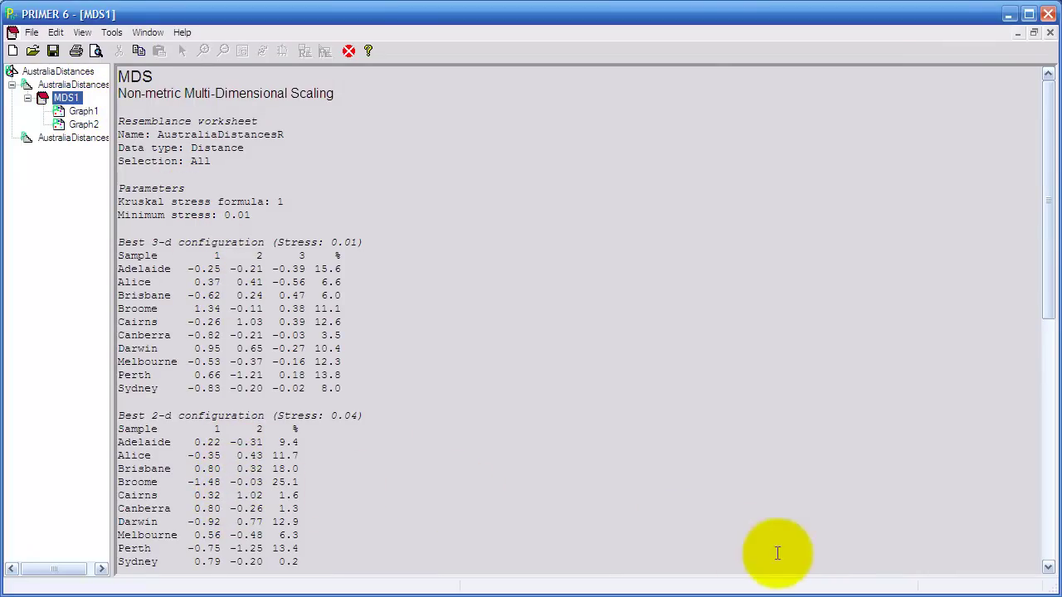
scroll(1039, 540, "down", 12)
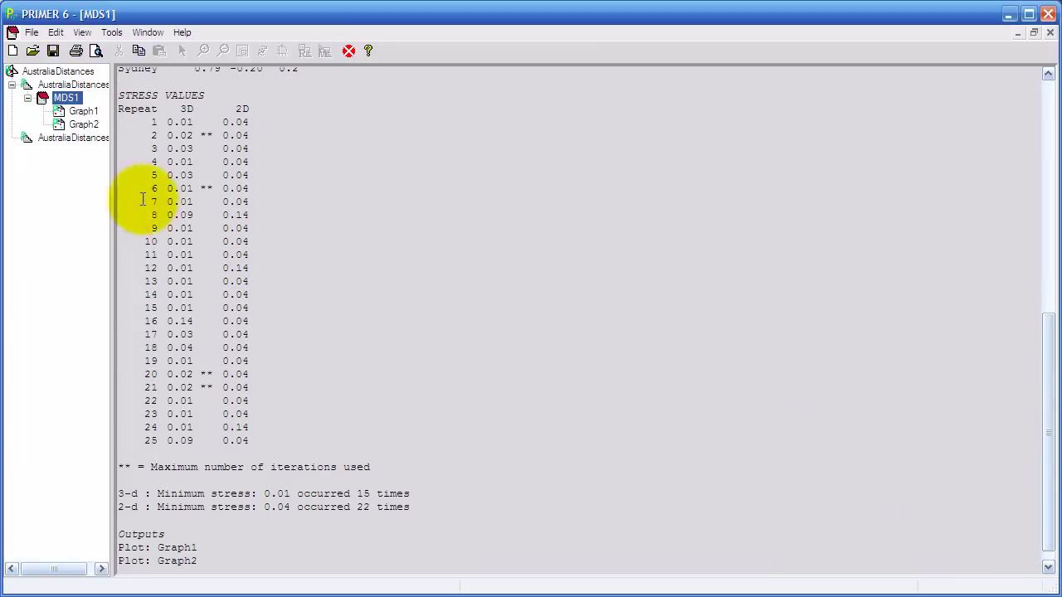
left_click(69, 116)
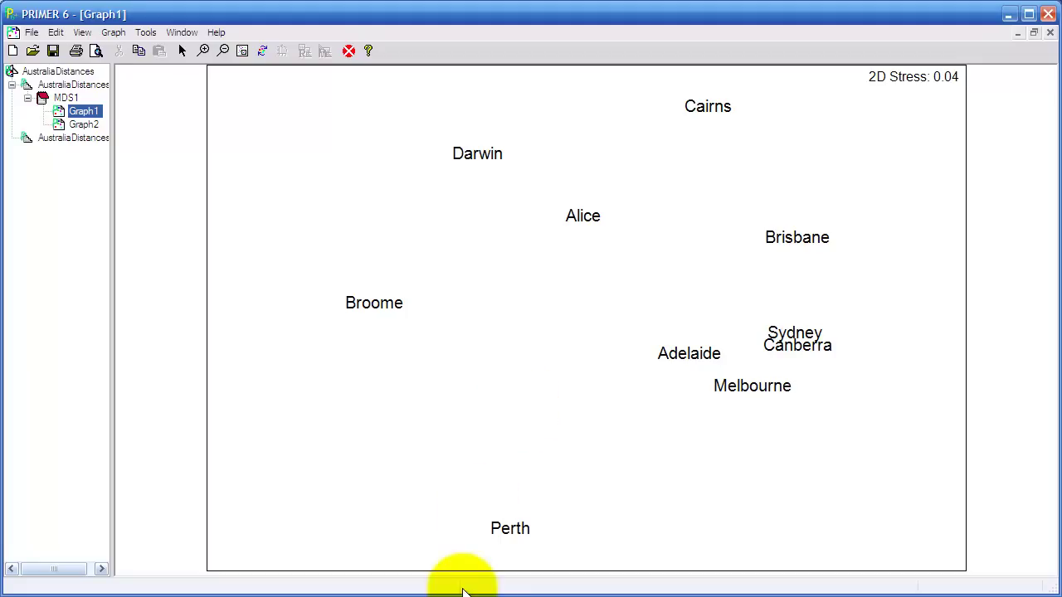
Switch to the browser, revisit the driving distance table and the Australian air distances page, and return to PRIMER
key("alt+Tab")
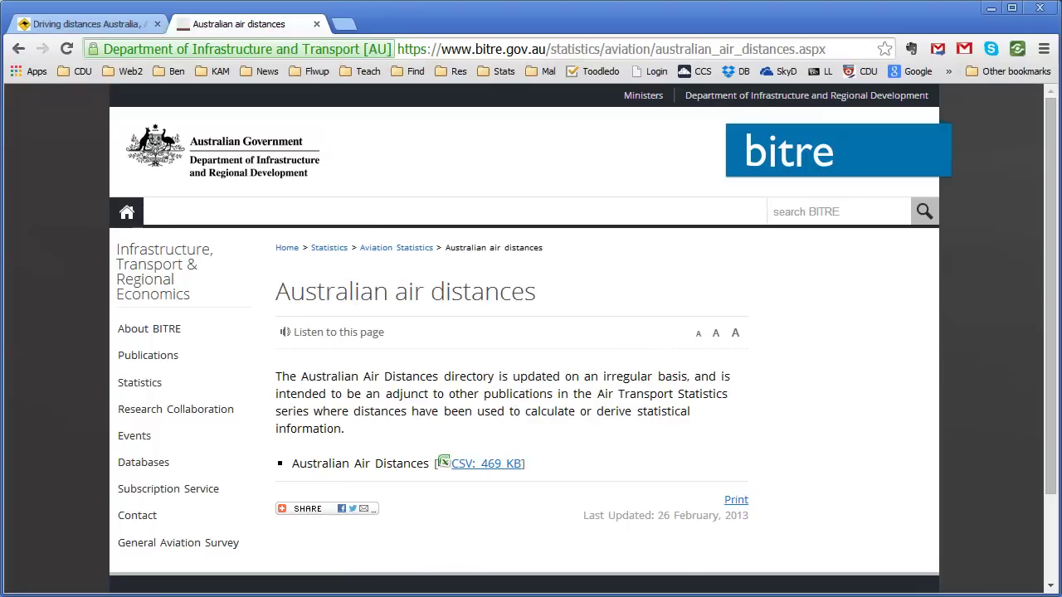
left_click(100, 24)
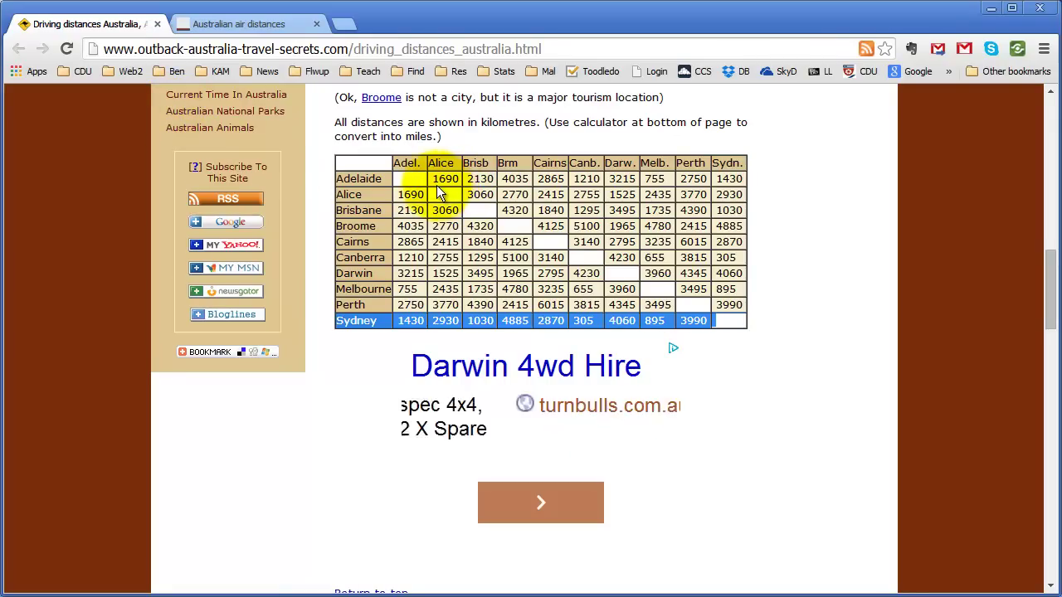
left_click(252, 25)
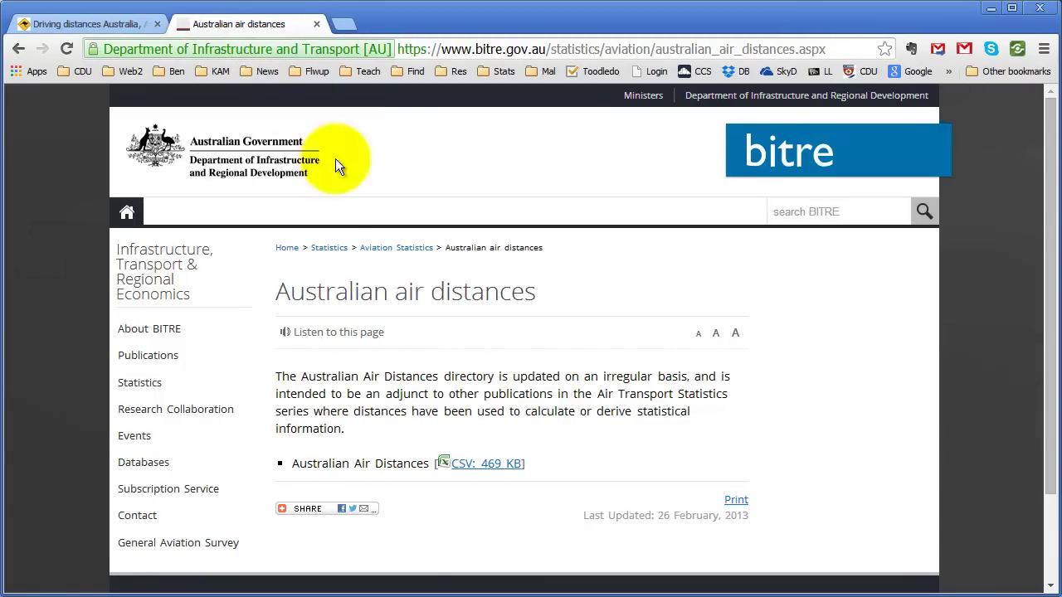
key("alt+Tab")
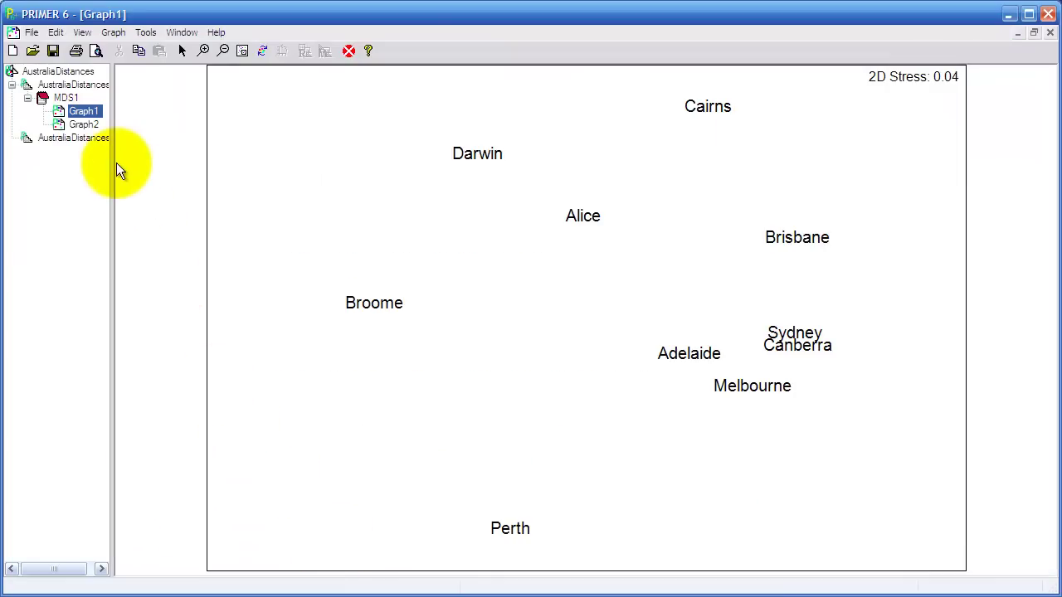
Open the AustraliaDistancesA air distance matrix and inspect its Canberra–Sydney, Canberra–Hobart and Adelaide–Canberra entries
left_click(92, 141)
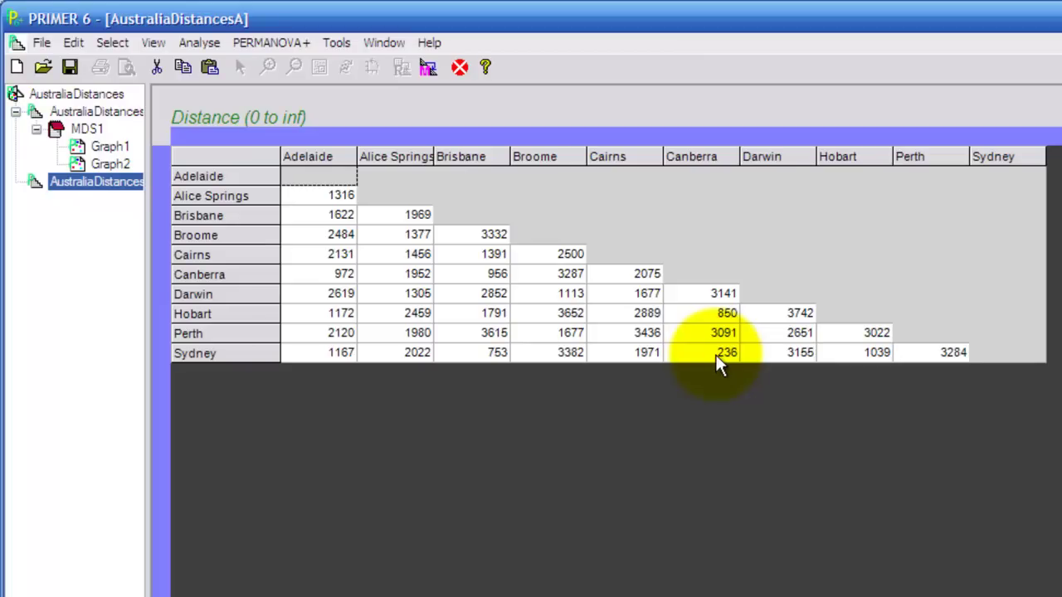
left_click(719, 357)
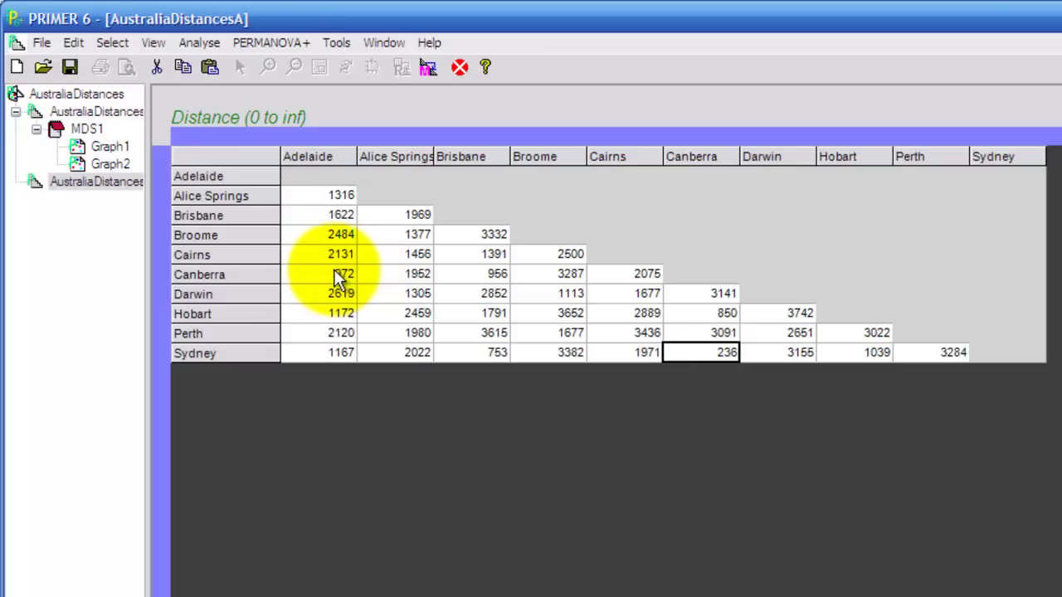
left_click(676, 310)
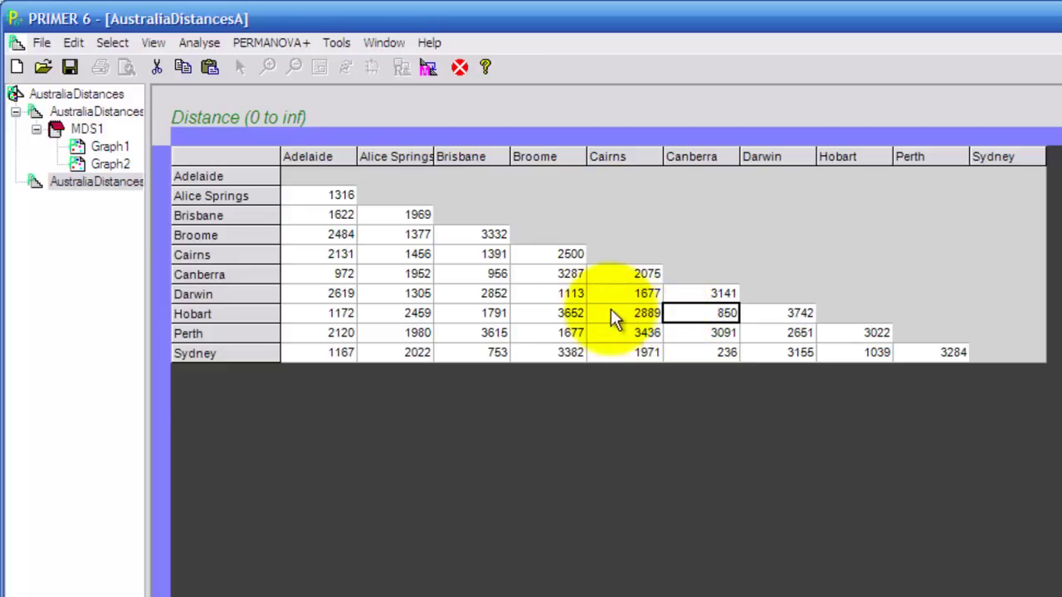
left_click(344, 274)
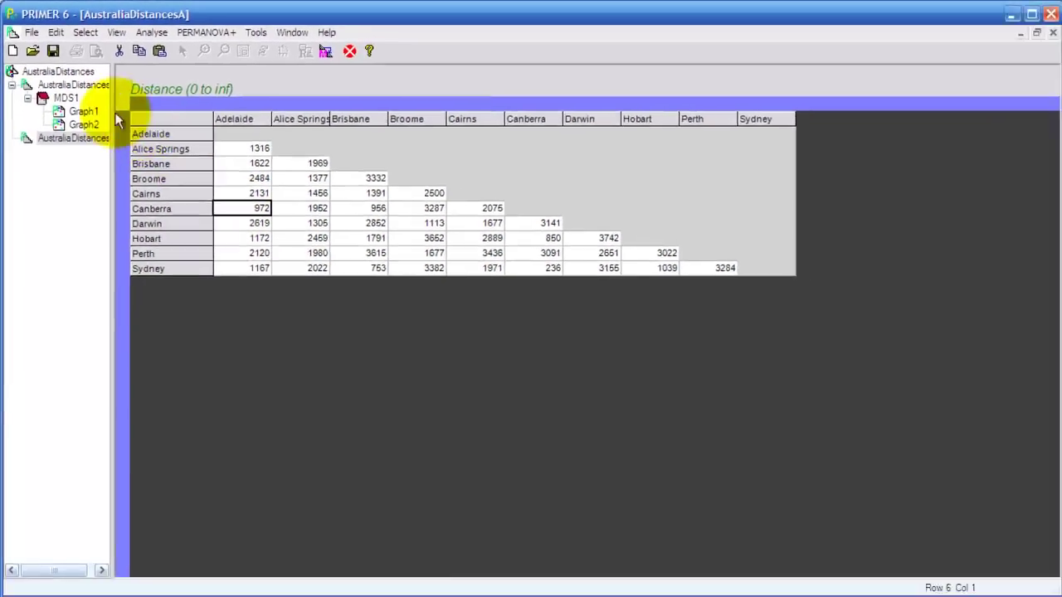
Run MDS on the air distance matrix with 25 restarts, minimum stress 0.01, Kruskal fit scheme 1 and a configuration plot
left_click(149, 32)
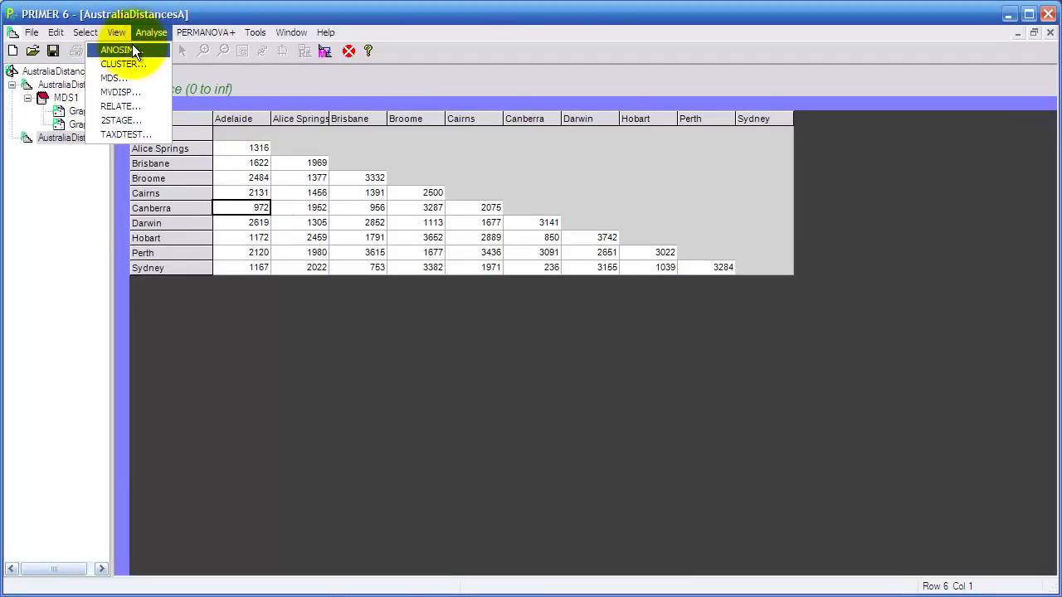
left_click(133, 78)
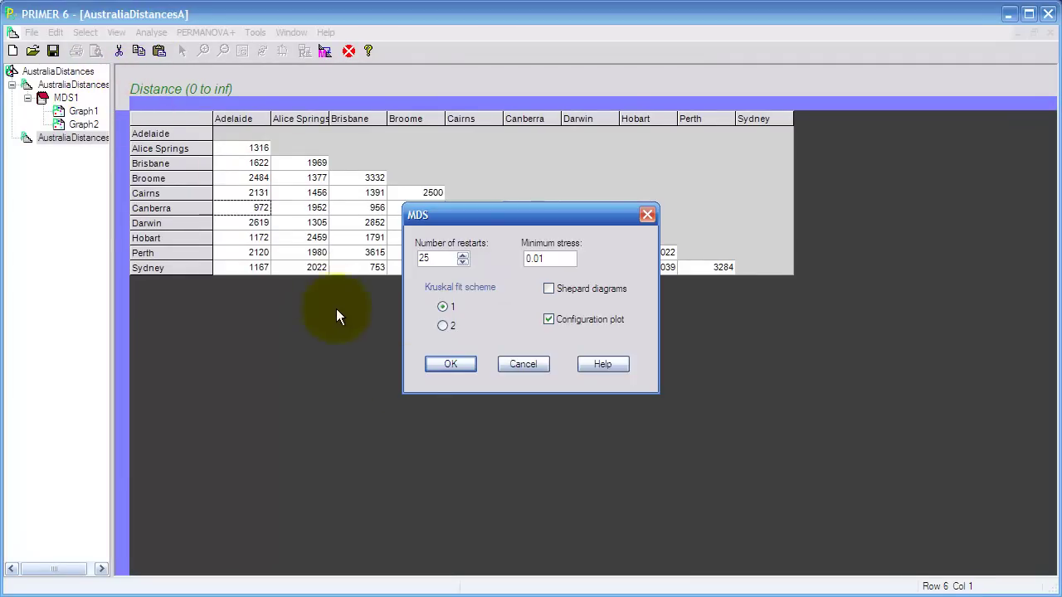
left_click(448, 364)
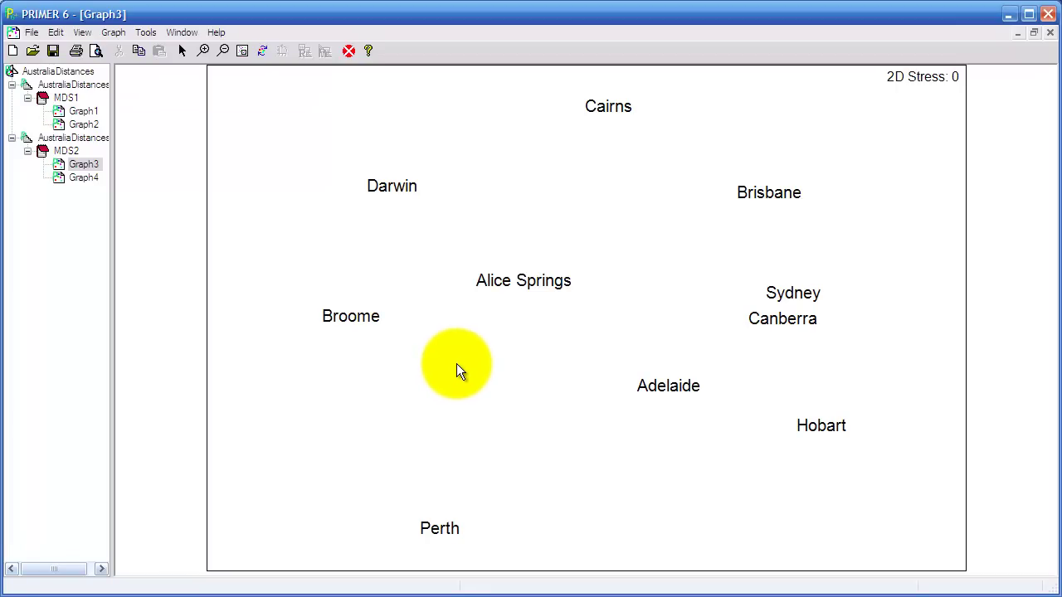
right_click(455, 365)
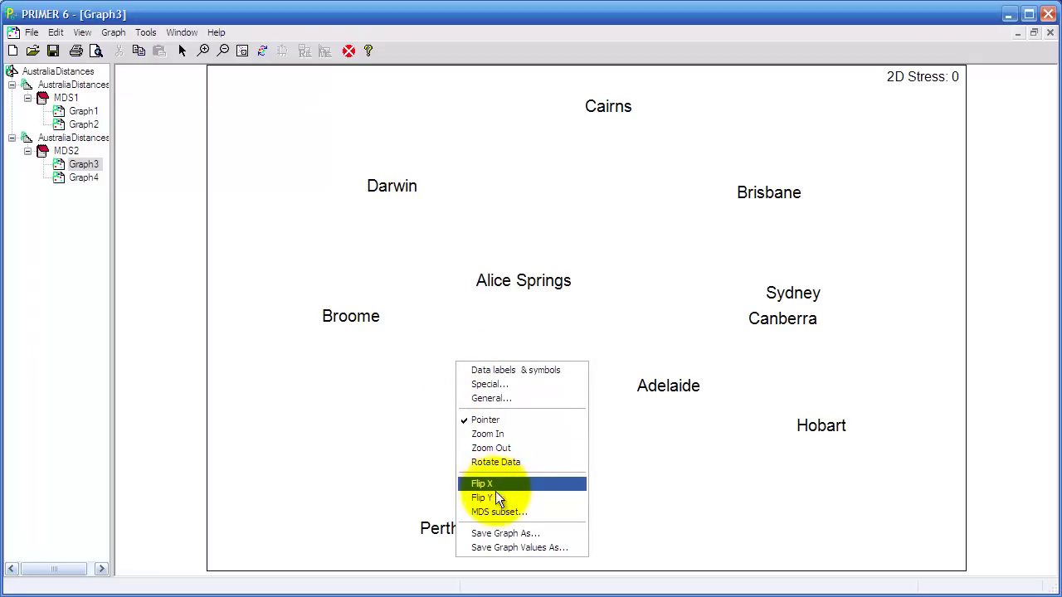
left_click(438, 356)
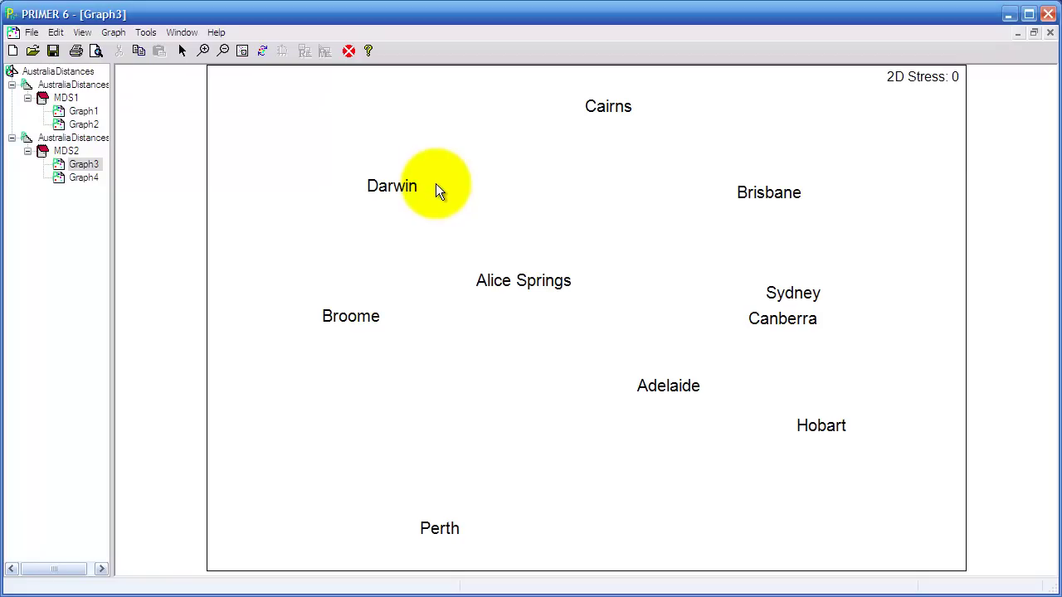
Run a PCO on the AustraliaDistancesA air distance matrix with a maximum of 9 PCOs and no scores worksheet
left_click(203, 34)
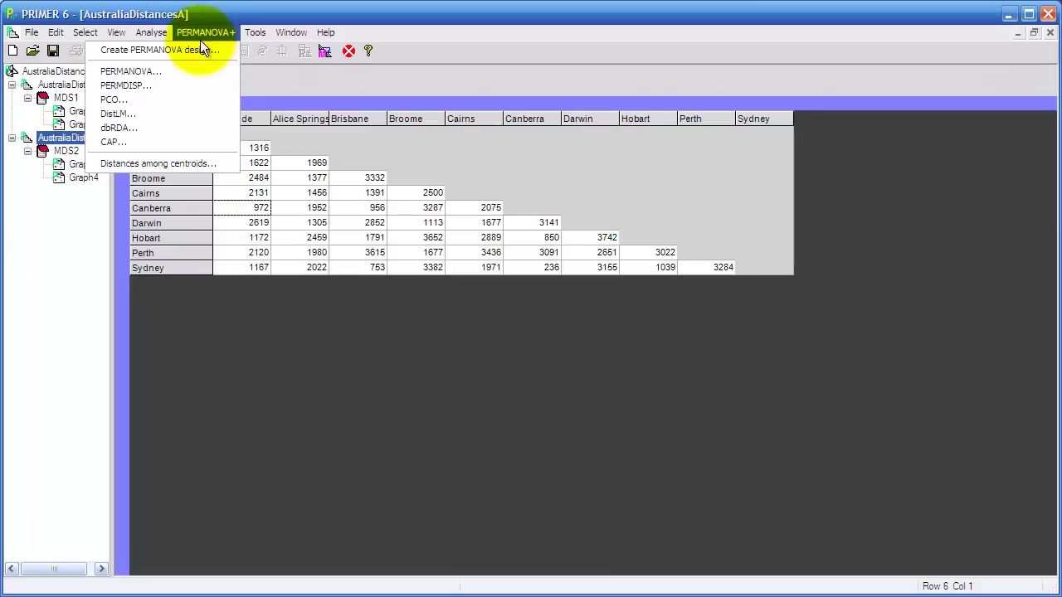
left_click(165, 102)
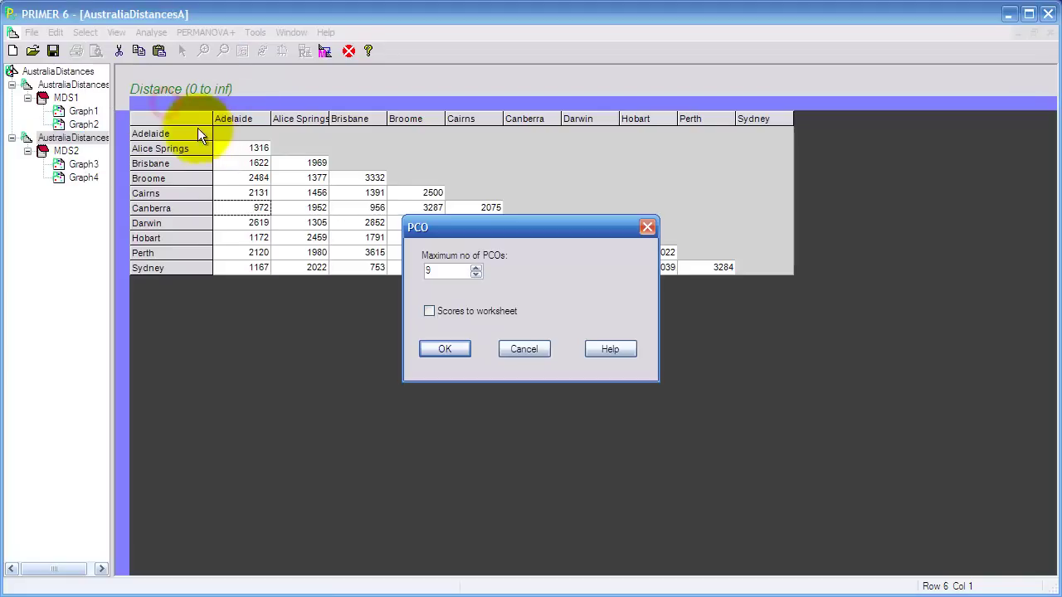
left_click(444, 350)
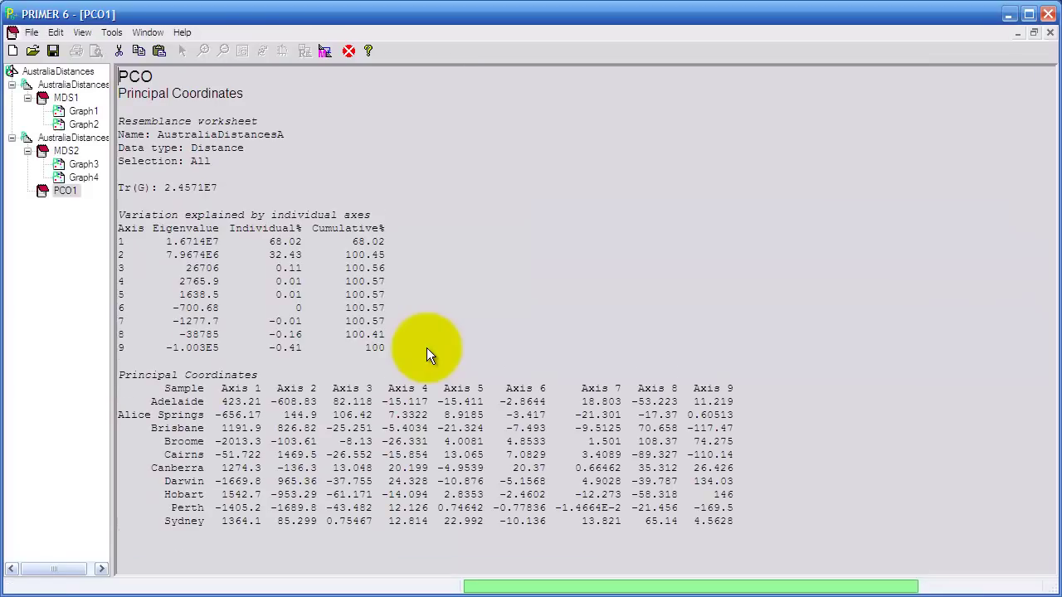